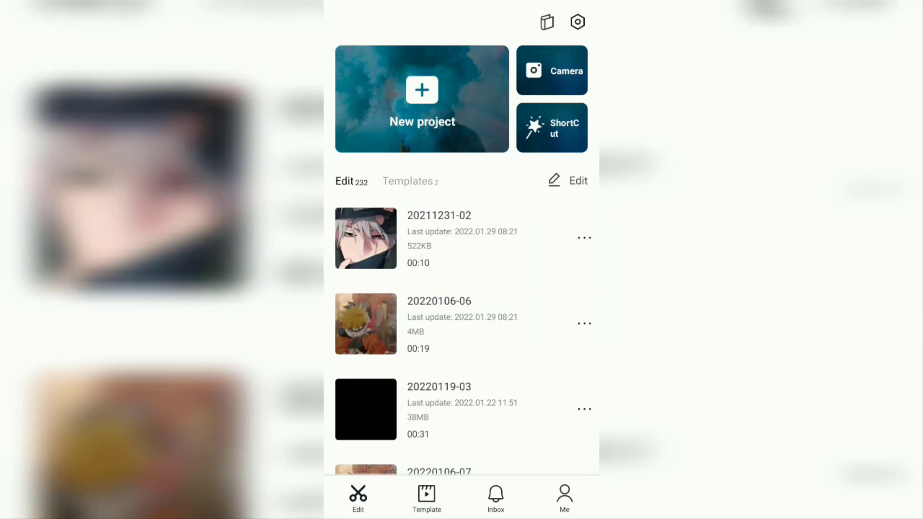
# Leave CapCut's project list for the Android home screen
pyautogui.press('super')
# Search the Play Store for 'capcut' and open the CapCut - Editor Video (Beta) listing
pyautogui.click(365, 298)
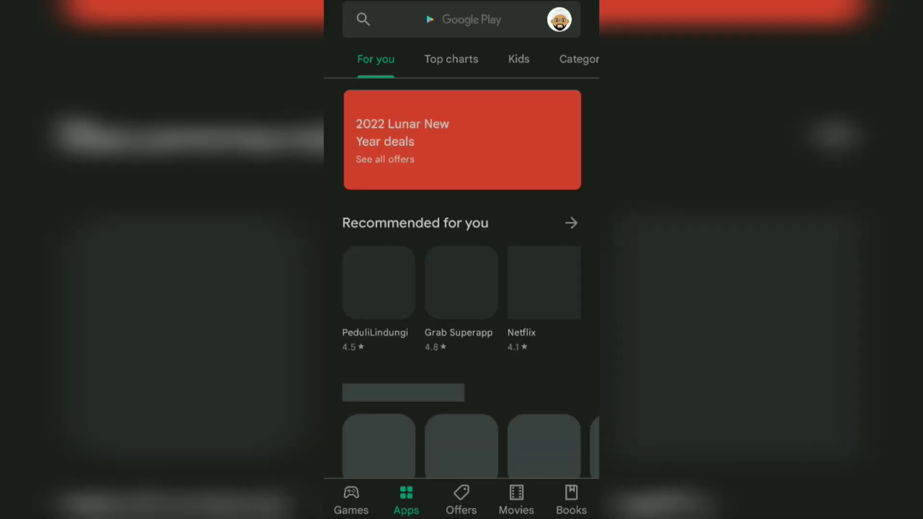
pyautogui.click(462, 20)
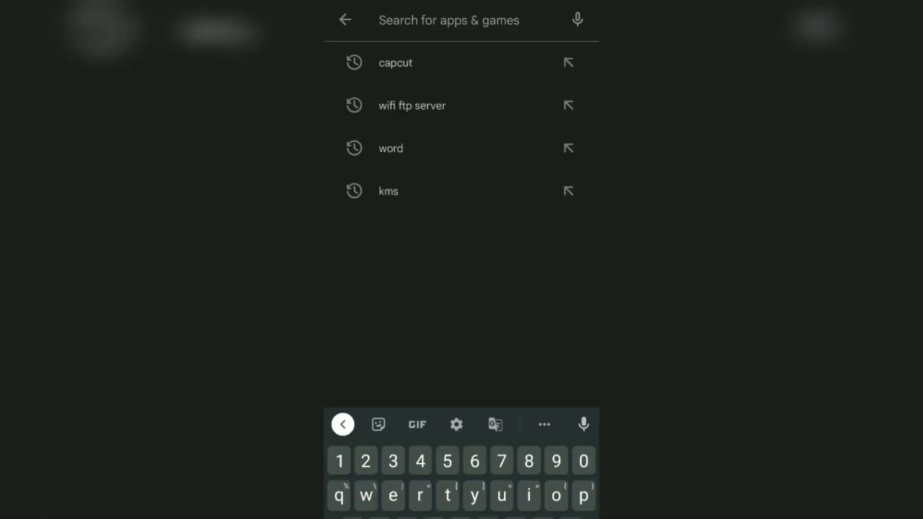
pyautogui.write('capcu')
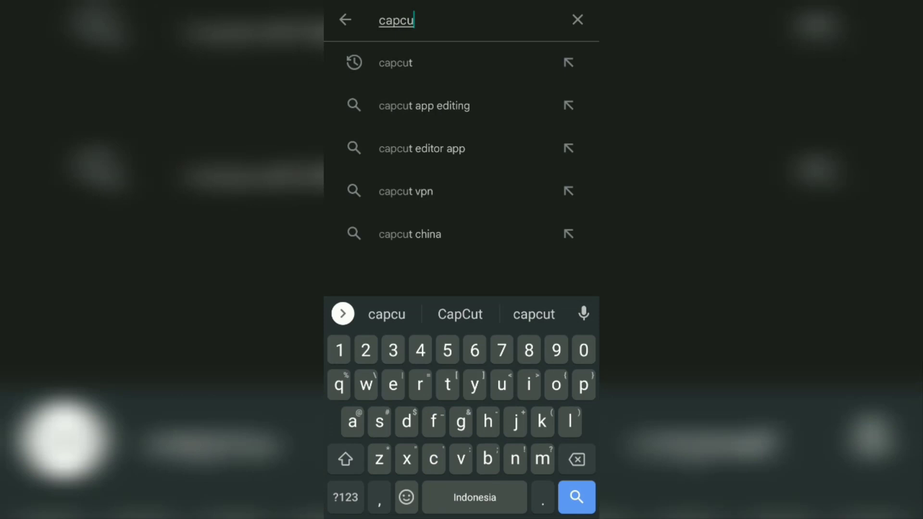
pyautogui.write('t')
pyautogui.press('Return')
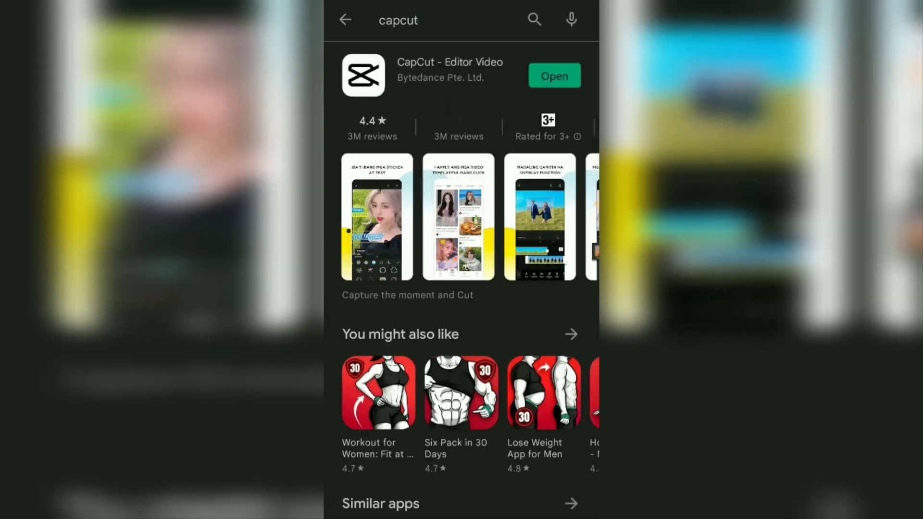
pyautogui.click(464, 78)
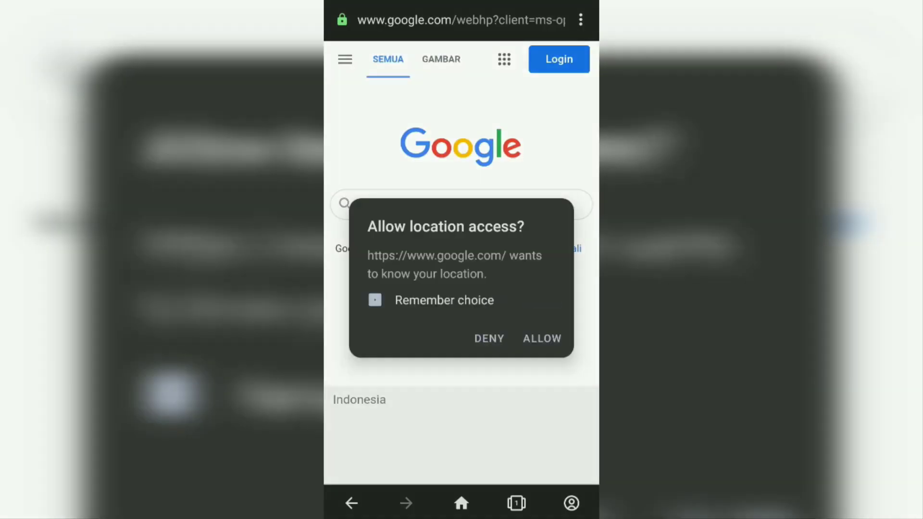
# Deny Google location access, dismiss the app banner, and search Google for 'dafont'
pyautogui.click(375, 283)
pyautogui.click(490, 320)
pyautogui.click(459, 456)
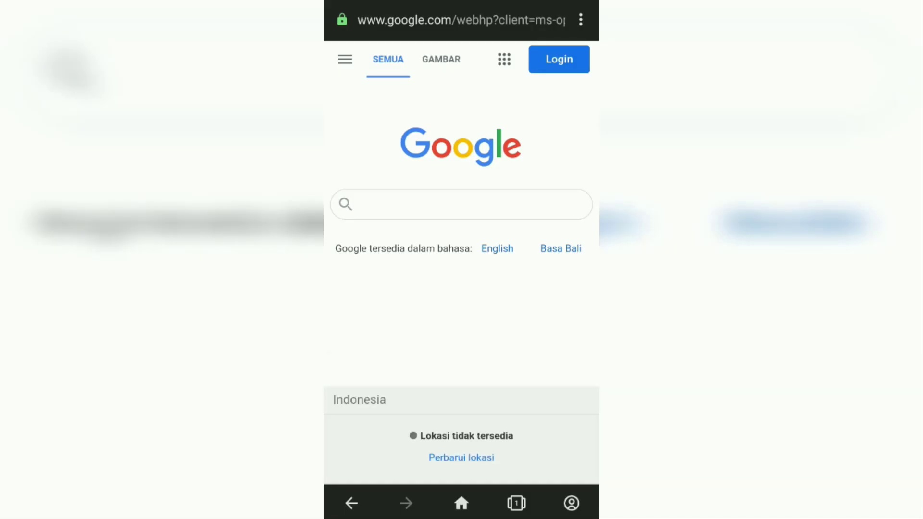
pyautogui.click(461, 204)
pyautogui.write('da')
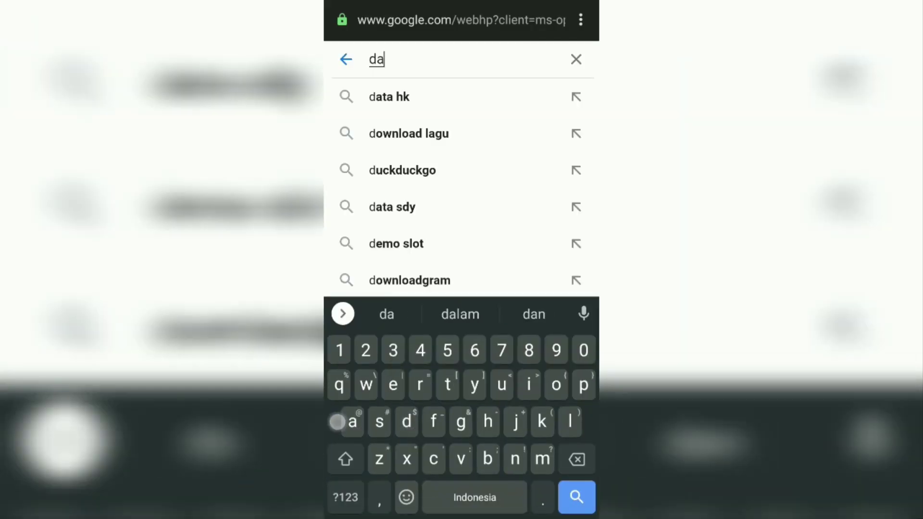
pyautogui.write('font')
pyautogui.click(581, 507)
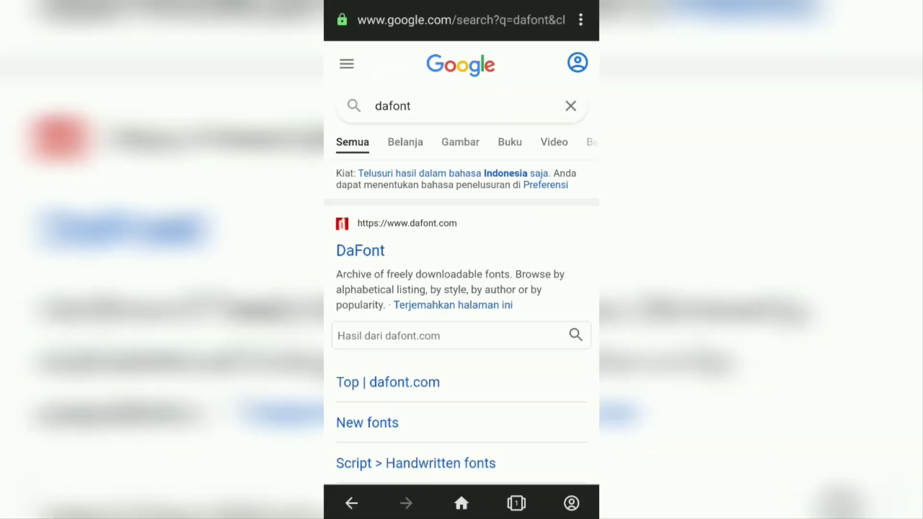
# Open the DaFont site, find the Make the Best font, and save make_the_best.zip
pyautogui.click(370, 251)
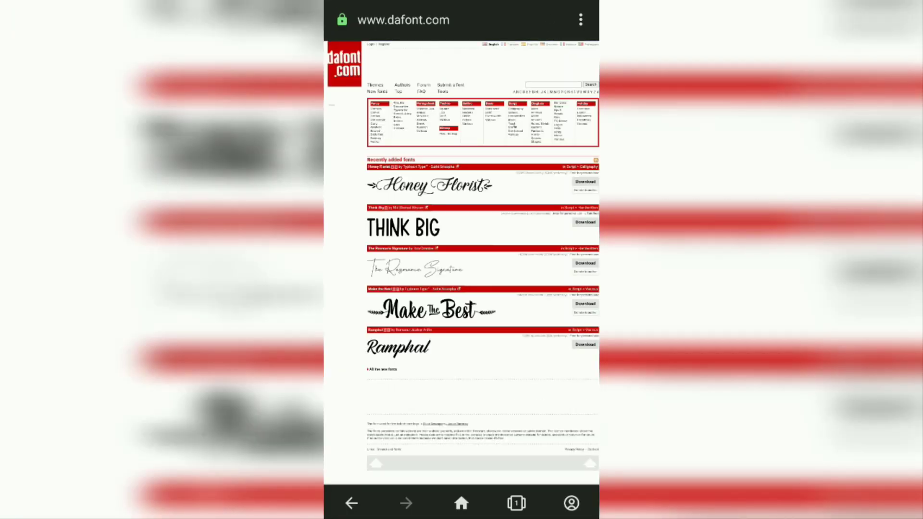
pyautogui.scroll(5, 462, 289)
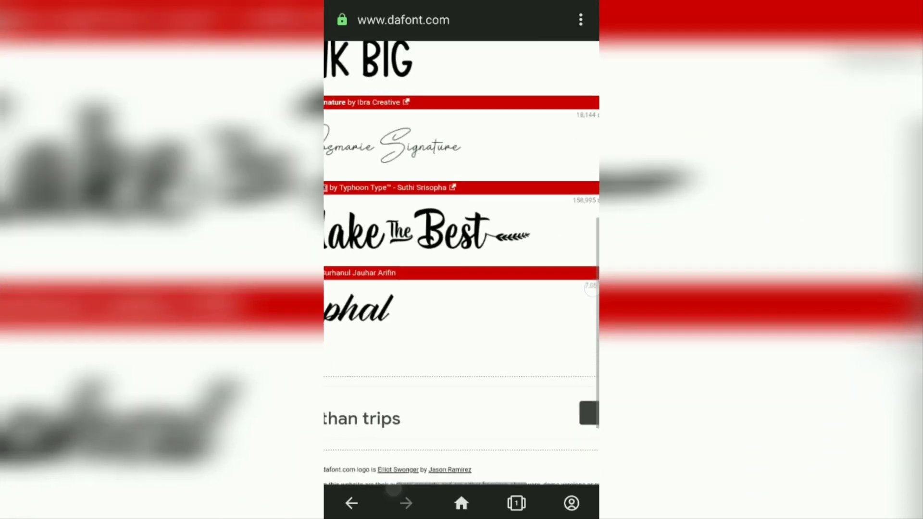
pyautogui.doubleClick(540, 324)
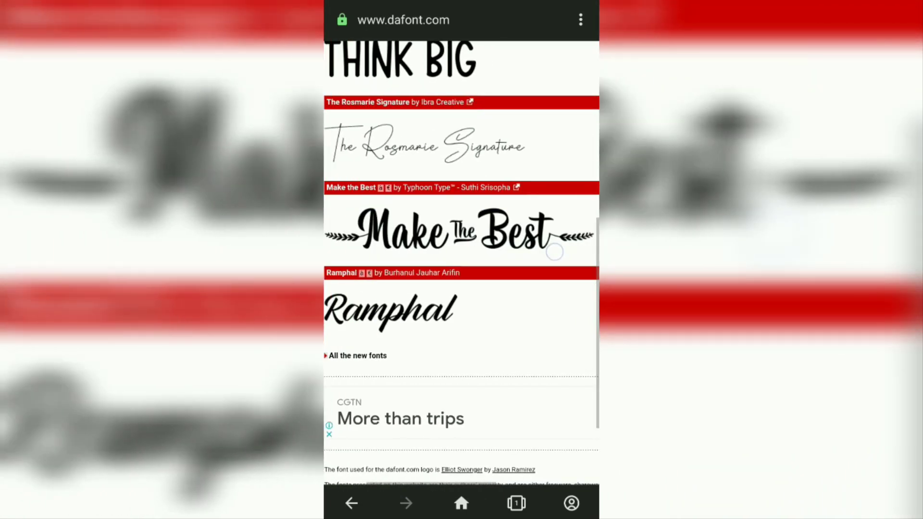
pyautogui.moveTo(537, 252); pyautogui.dragTo(421, 271)
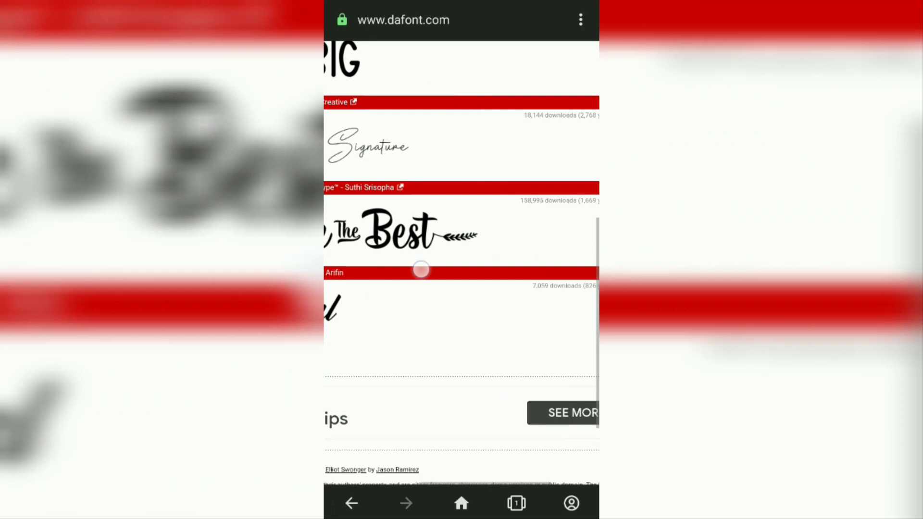
pyautogui.moveTo(506, 240); pyautogui.dragTo(444, 260)
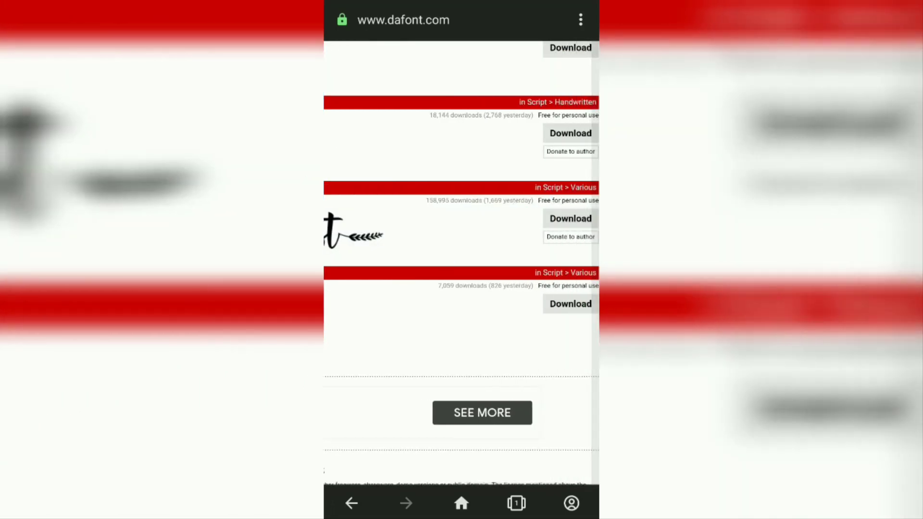
pyautogui.click(571, 218)
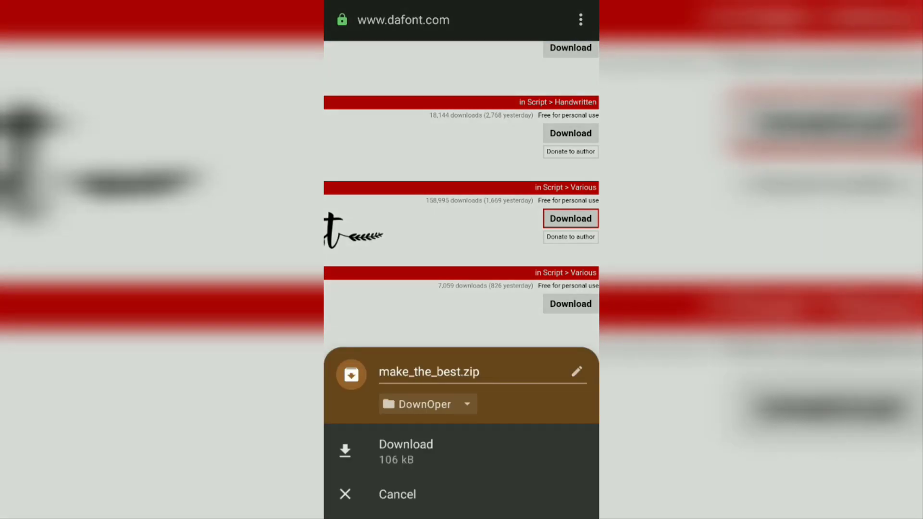
pyautogui.click(490, 457)
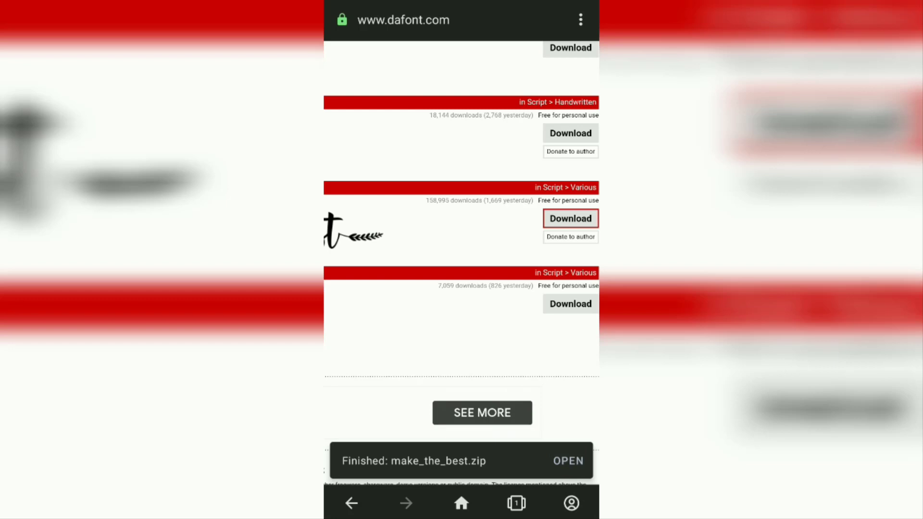
# Extract make_the_best.zip in DownOper and open the resulting make_the_best folder
pyautogui.press('super')
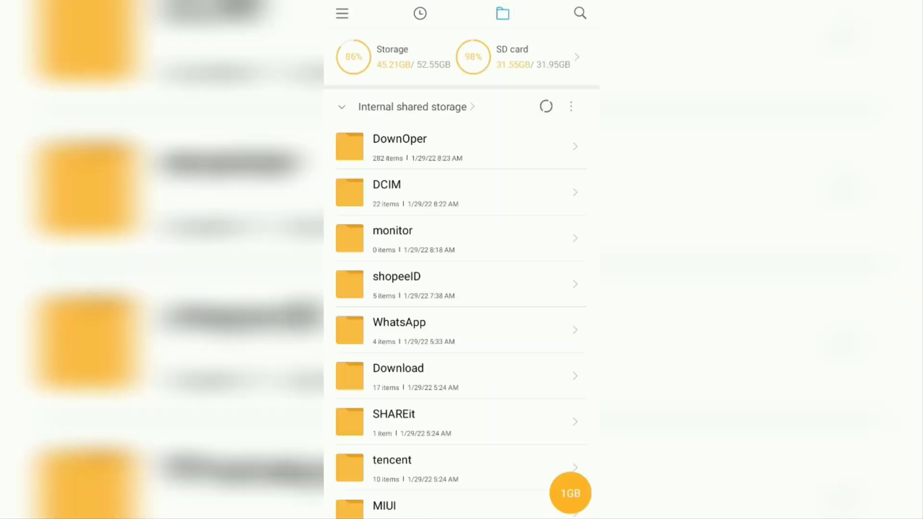
pyautogui.click(527, 150)
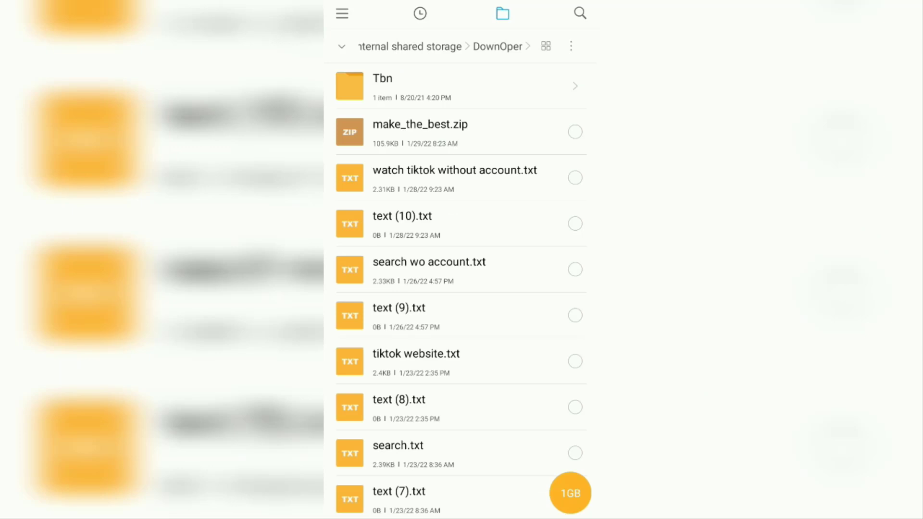
pyautogui.click(496, 136)
pyautogui.click(457, 408)
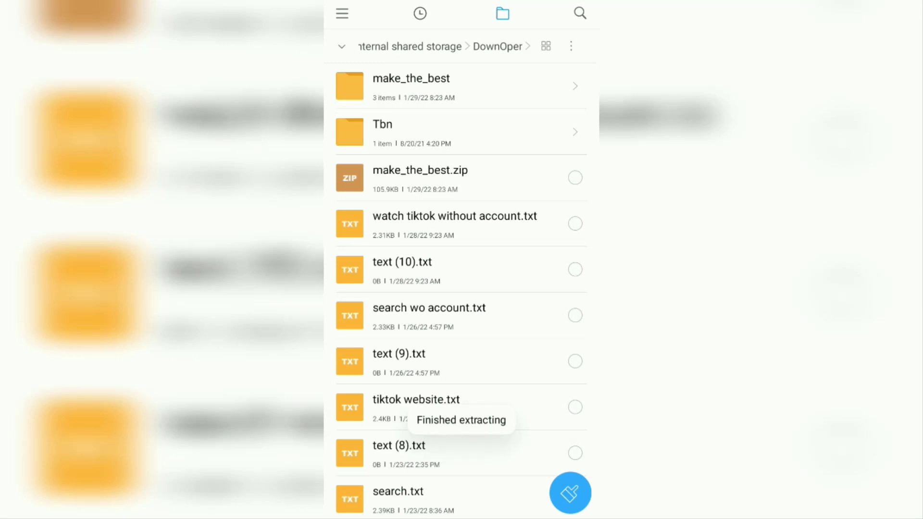
pyautogui.click(412, 86)
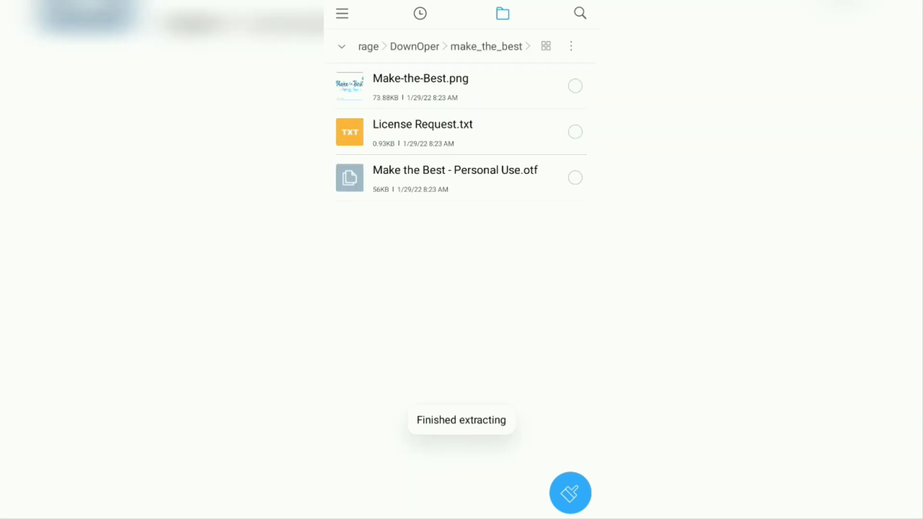
pyautogui.press('Home')
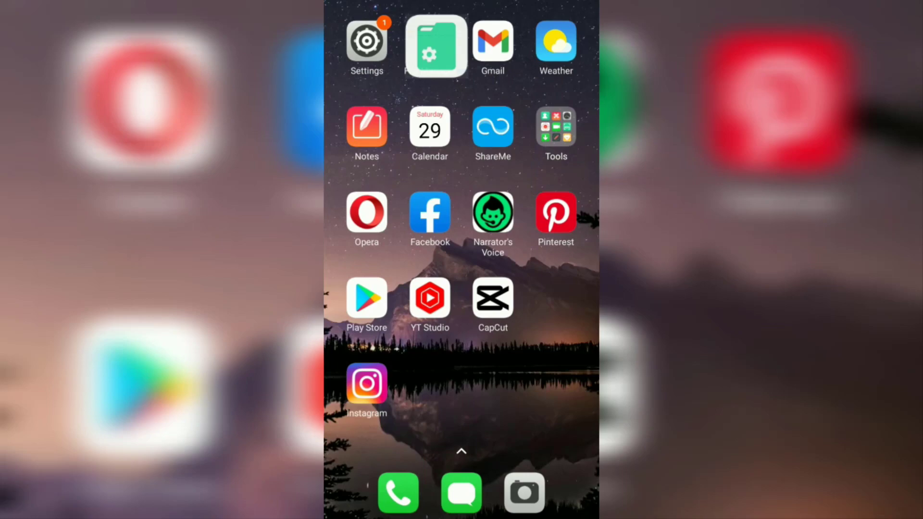
pyautogui.click(493, 299)
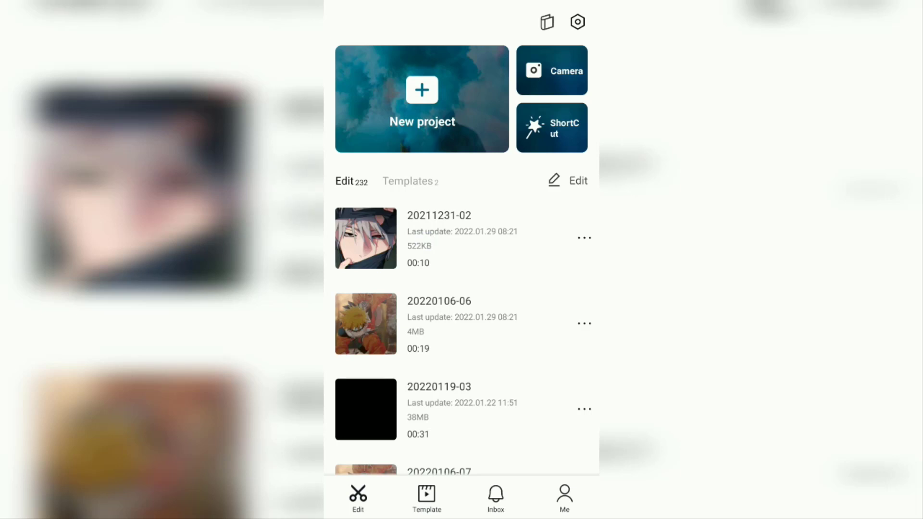
pyautogui.click(366, 238)
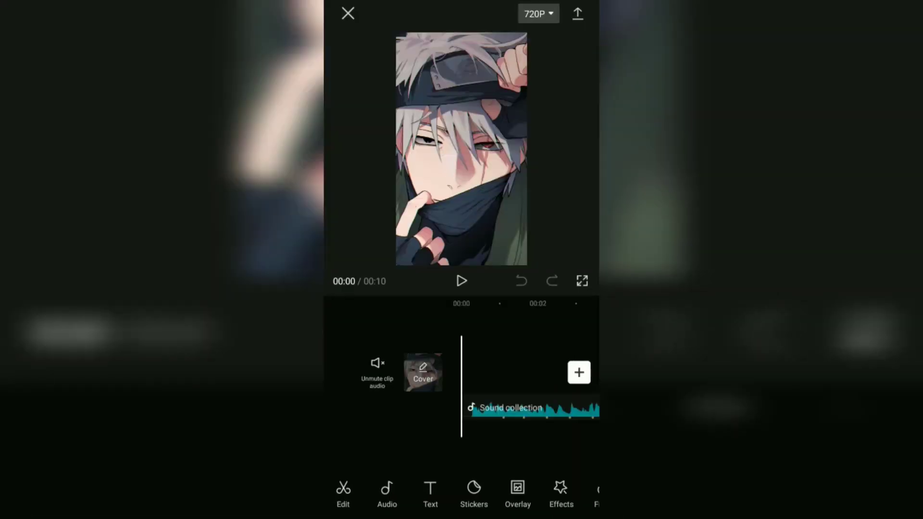
pyautogui.click(461, 281)
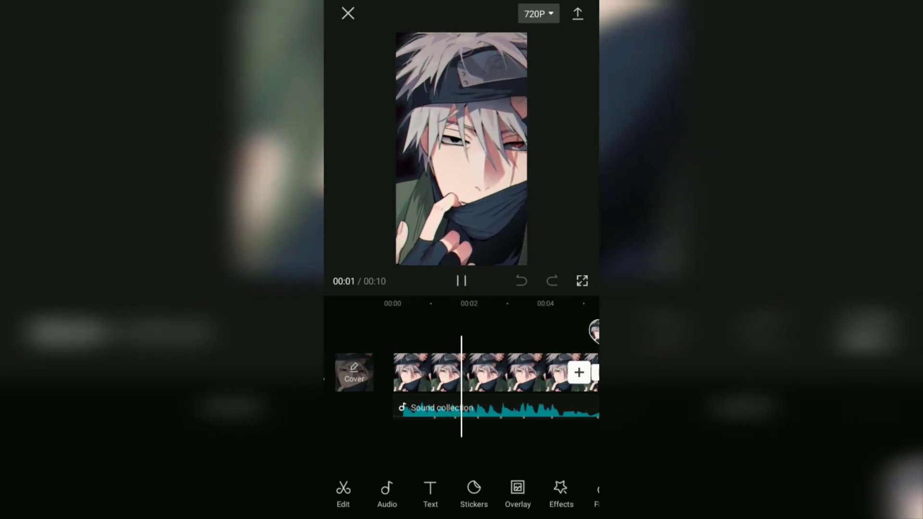
pyautogui.click(461, 281)
pyautogui.scroll(2, 461, 389)
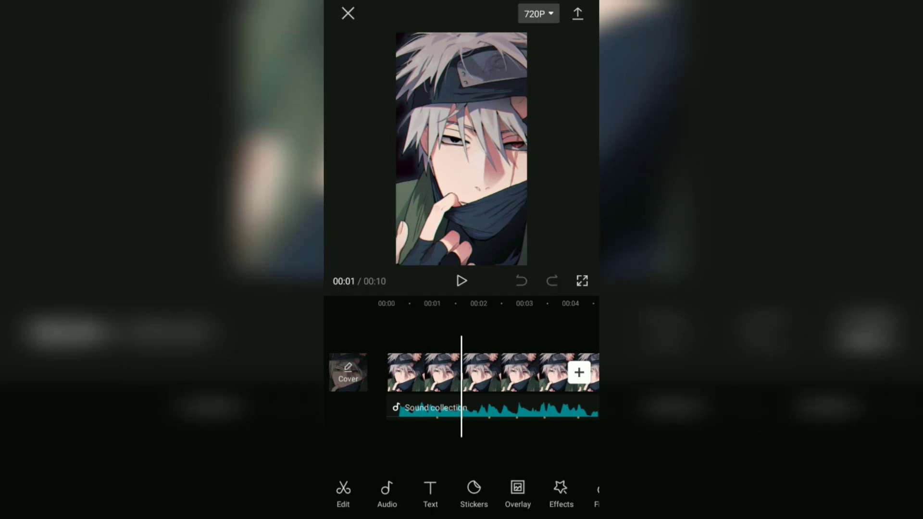
pyautogui.click(431, 494)
# Add a new text layer reading 'Kakashi Hatake'
pyautogui.click(398, 491)
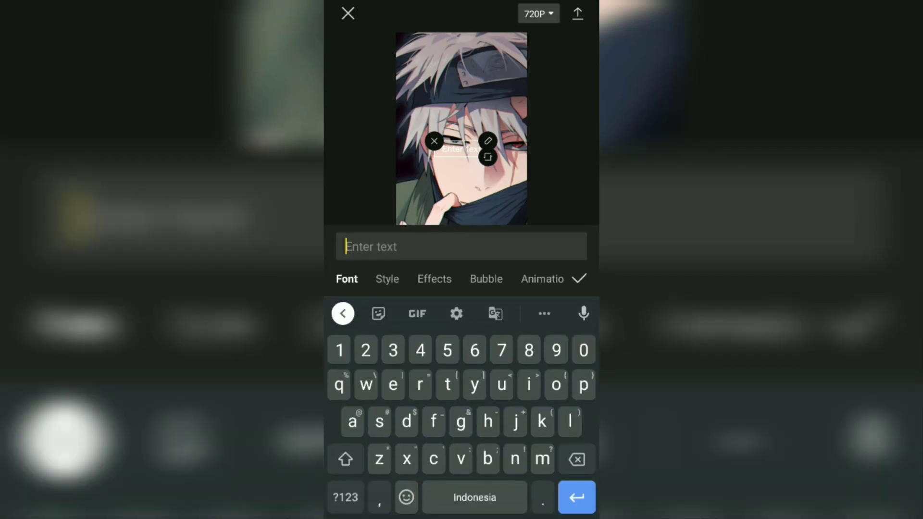
pyautogui.click(339, 426)
pyautogui.write('Kak')
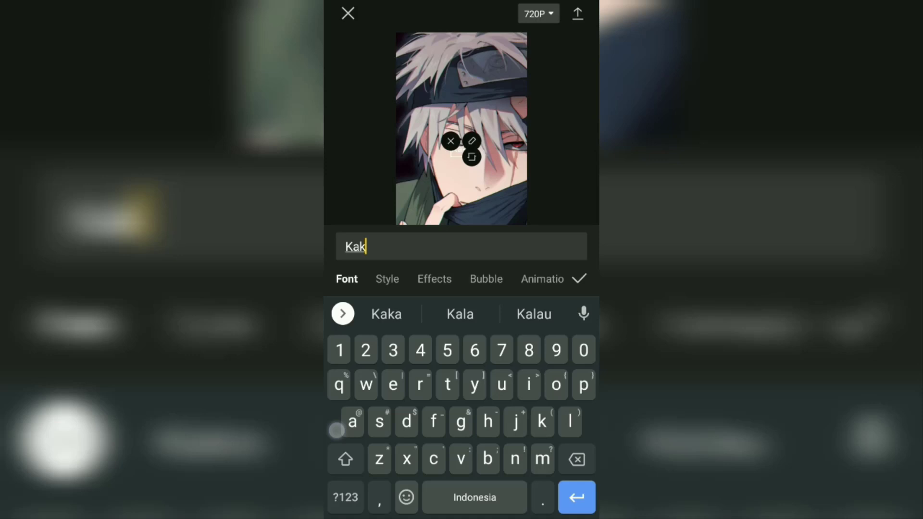
pyautogui.write('ashi ')
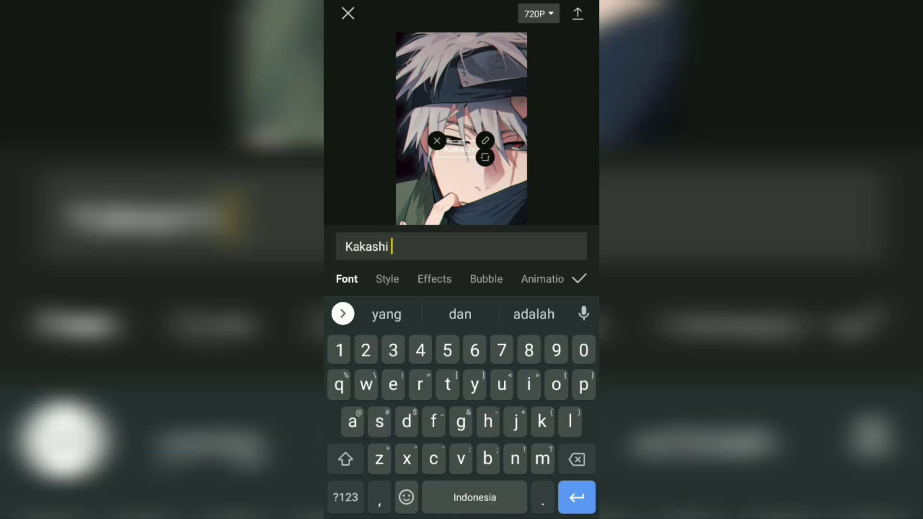
pyautogui.write('Hatak')
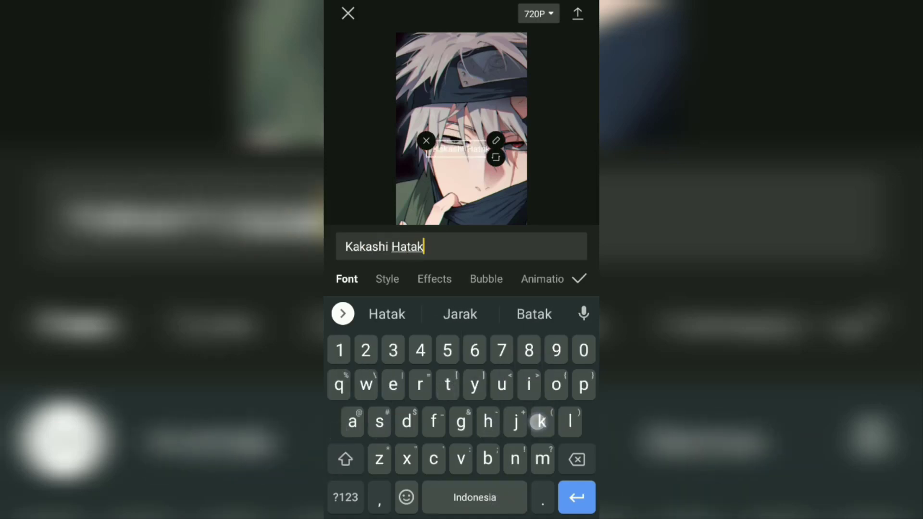
pyautogui.write('e')
pyautogui.click(381, 292)
# Color the title red, add a blurred, slightly faded grey shadow and a white stroke
pyautogui.click(503, 405)
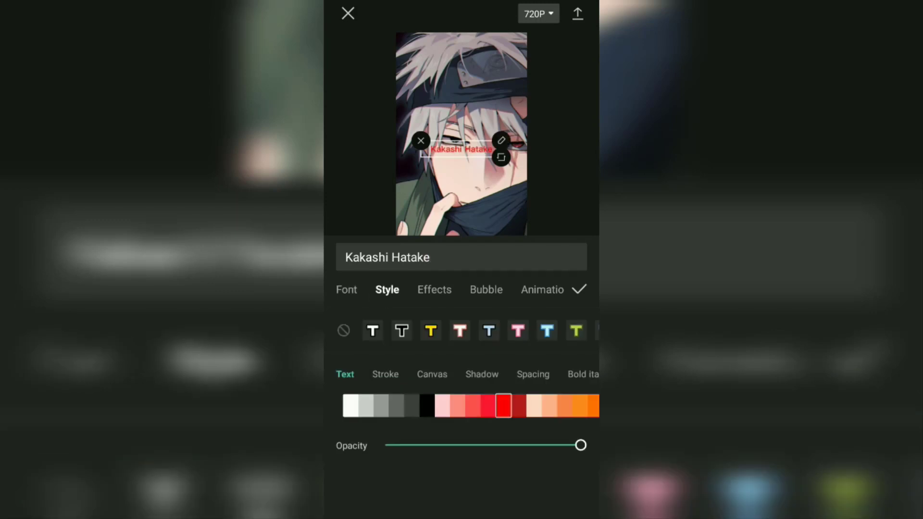
pyautogui.click(482, 374)
pyautogui.click(457, 405)
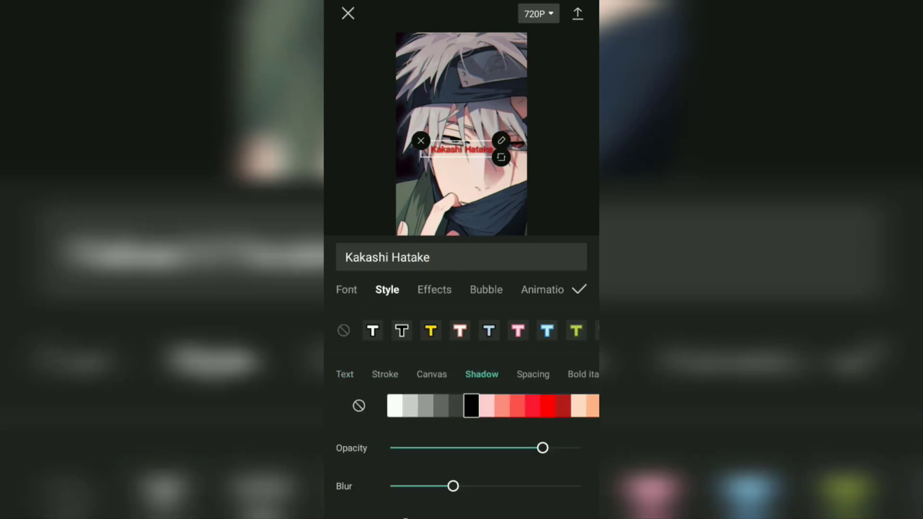
pyautogui.moveTo(452, 486); pyautogui.dragTo(549, 487)
pyautogui.moveTo(543, 448)
pyautogui.mouseDown()
pyautogui.moveTo(499, 445)
pyautogui.moveTo(508, 446)
pyautogui.mouseUp()
pyautogui.click(345, 374)
pyautogui.click(385, 375)
pyautogui.click(382, 405)
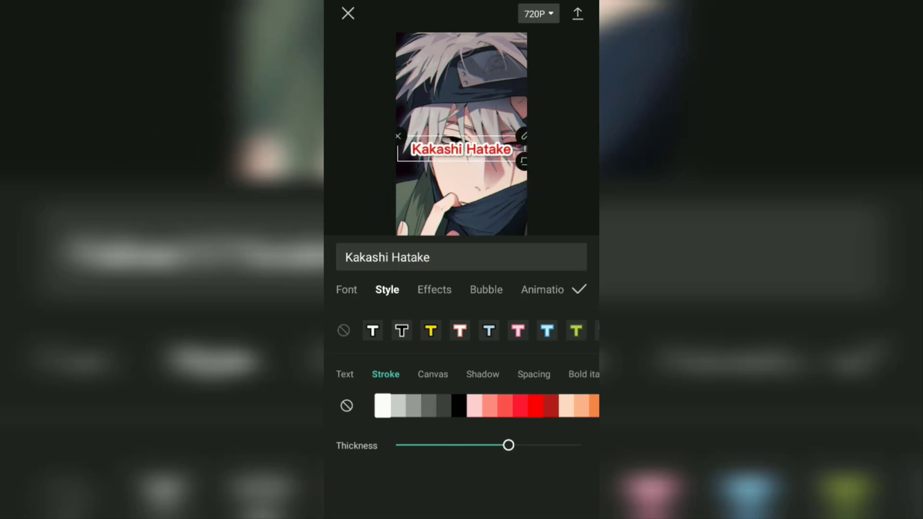
# From CapCut's Font list, start uploading a custom font file from phone storage
pyautogui.click(347, 289)
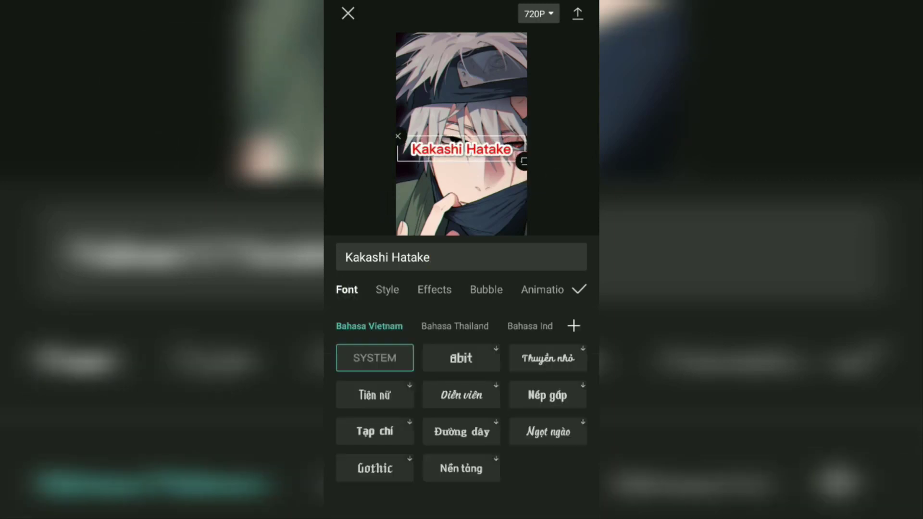
pyautogui.click(388, 289)
pyautogui.click(347, 289)
pyautogui.click(574, 326)
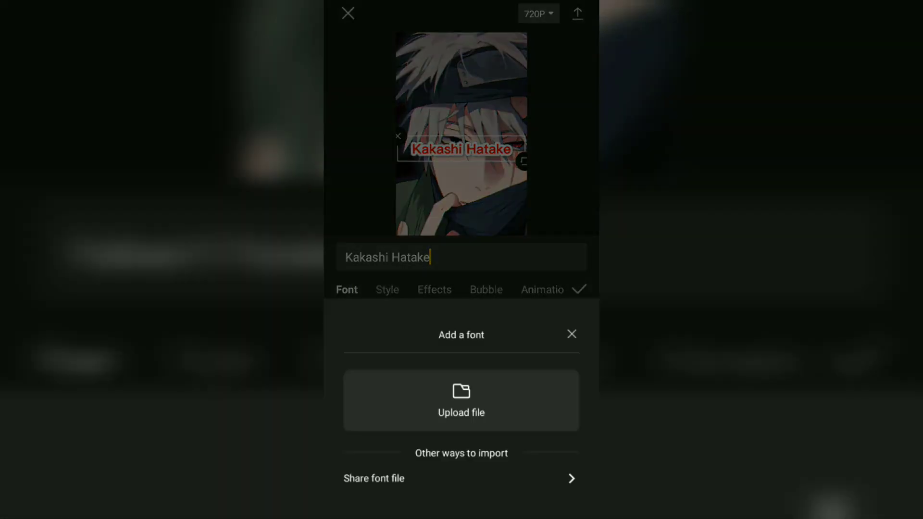
pyautogui.press('Escape')
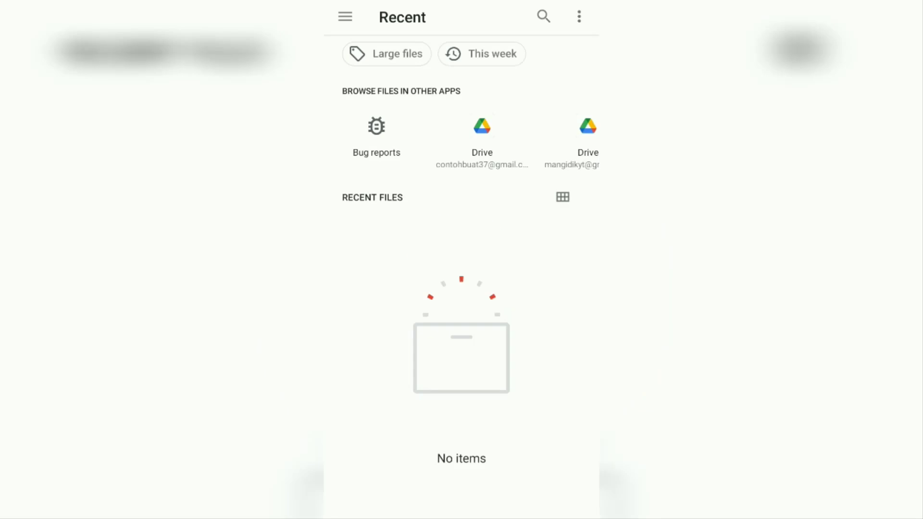
# Browse Redmi 8 storage to DownOper > make_the_best and pick the Make the Best font
pyautogui.click(344, 17)
pyautogui.click(485, 177)
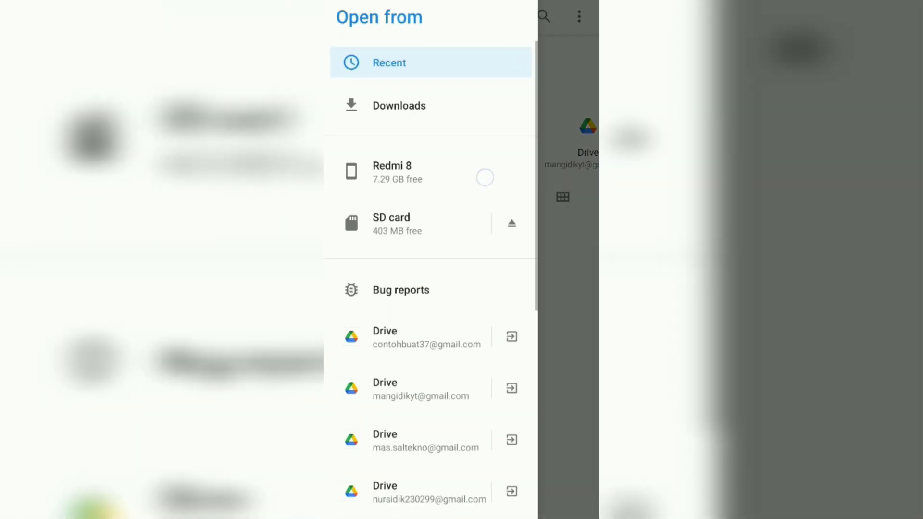
pyautogui.click(429, 432)
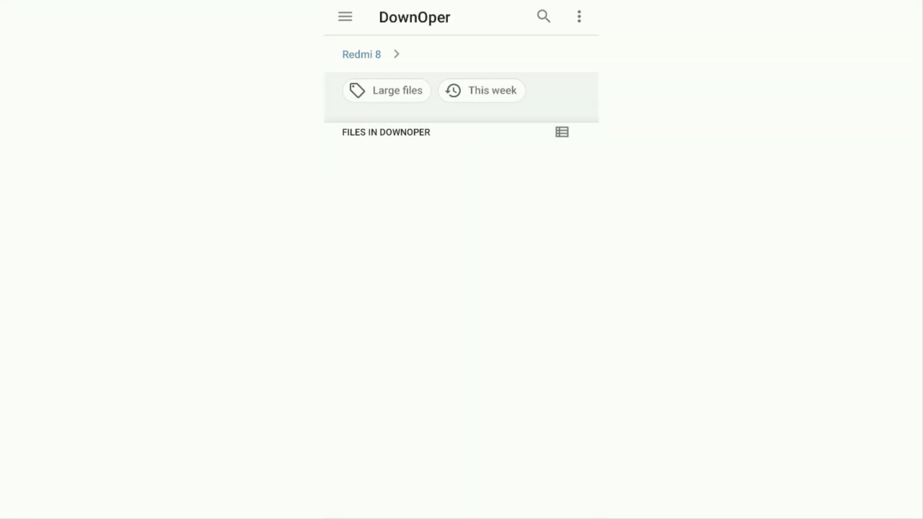
pyautogui.click(424, 179)
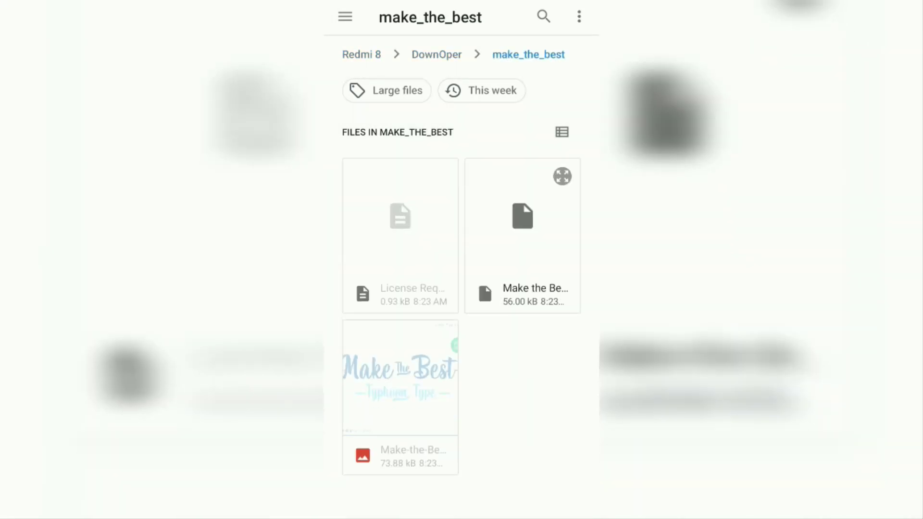
pyautogui.click(546, 253)
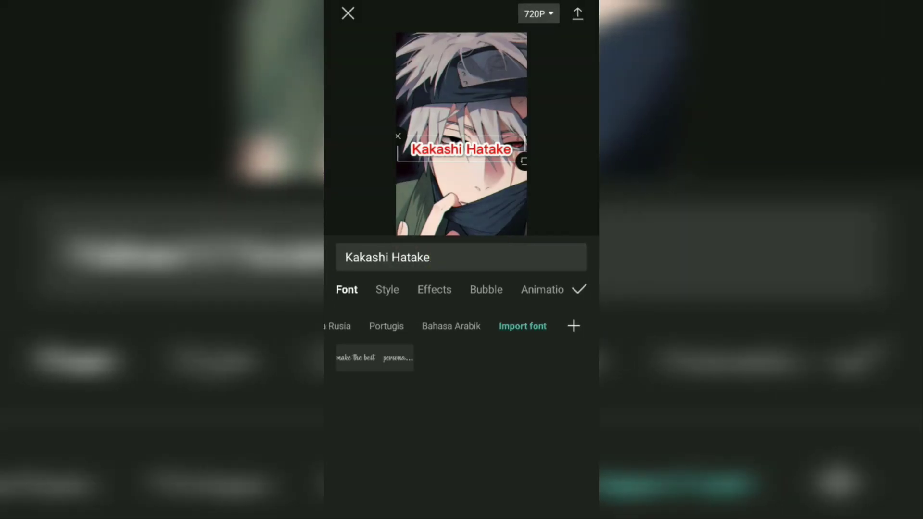
# Apply the imported Make the Best font, enlarge the title across the frame, and confirm
pyautogui.moveTo(466, 332)
pyautogui.mouseDown()
pyautogui.moveTo(490, 331)
pyautogui.moveTo(446, 331)
pyautogui.mouseUp()
pyautogui.click(374, 357)
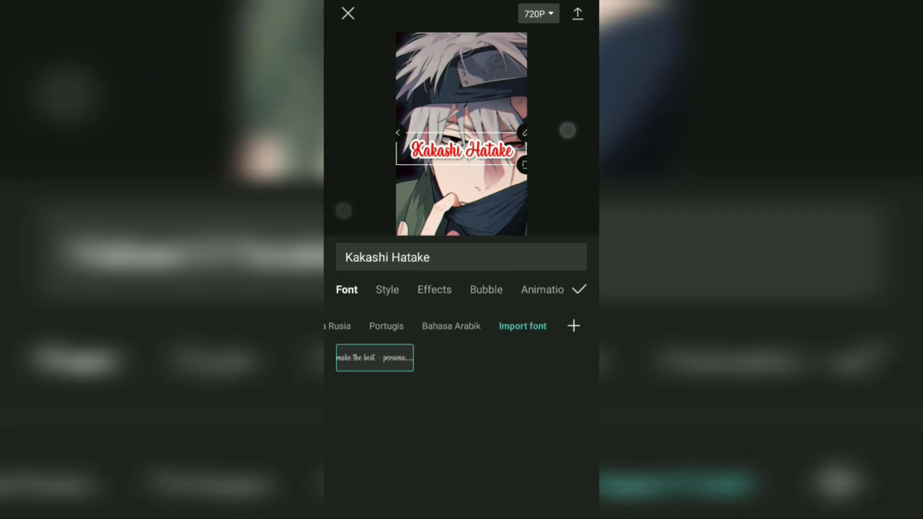
pyautogui.moveTo(433, 197); pyautogui.dragTo(420, 206)
pyautogui.click(579, 289)
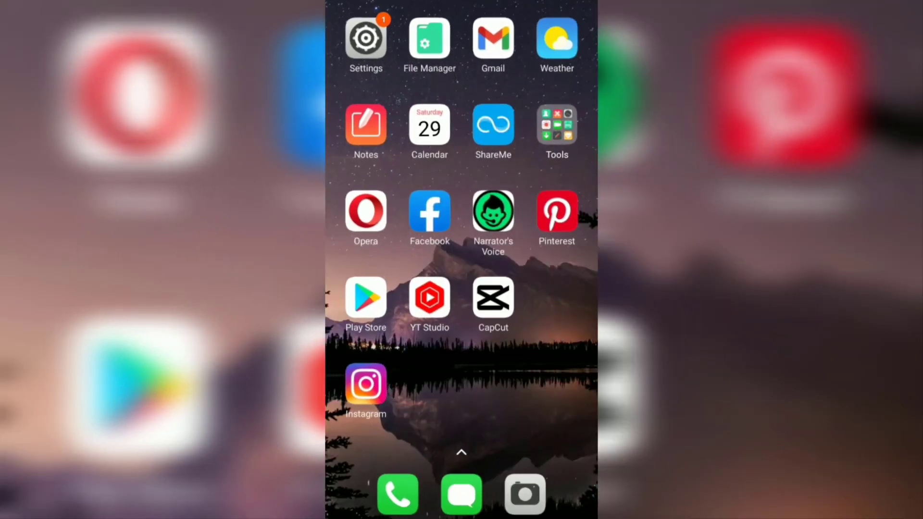
pyautogui.click(429, 39)
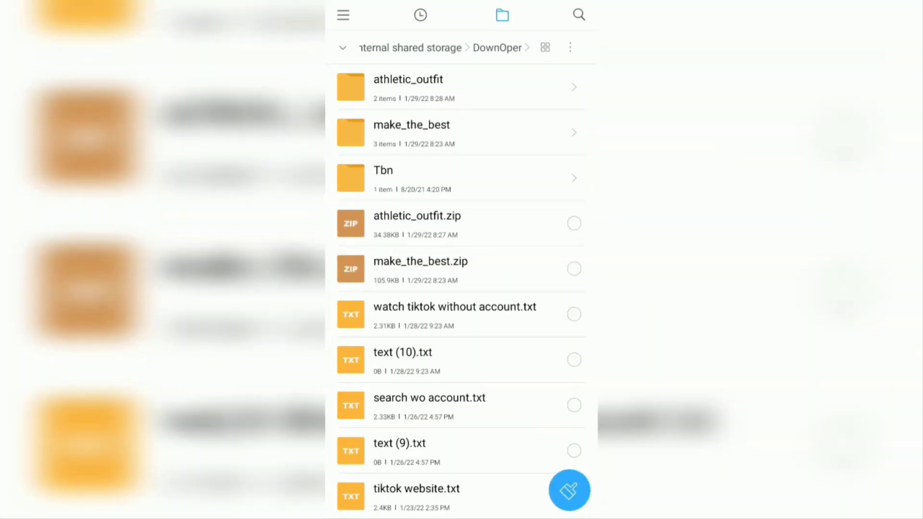
pyautogui.click(472, 93)
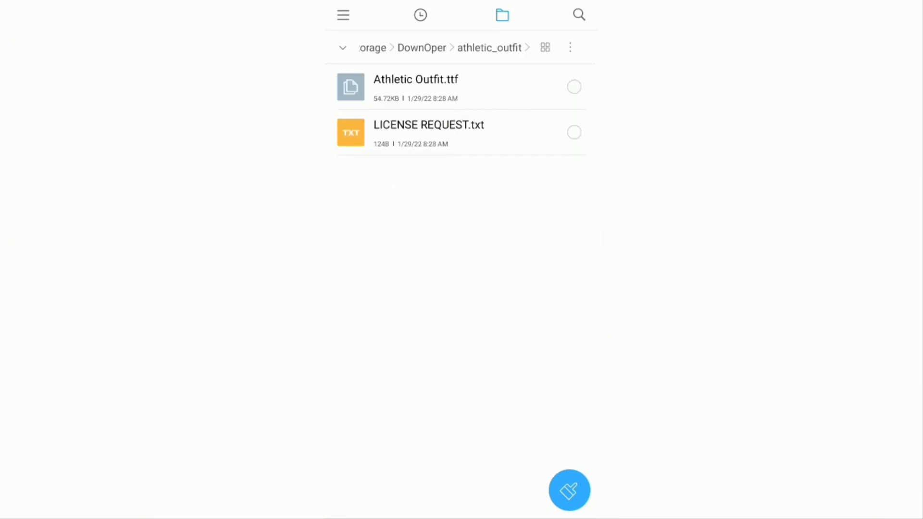
pyautogui.click(575, 86)
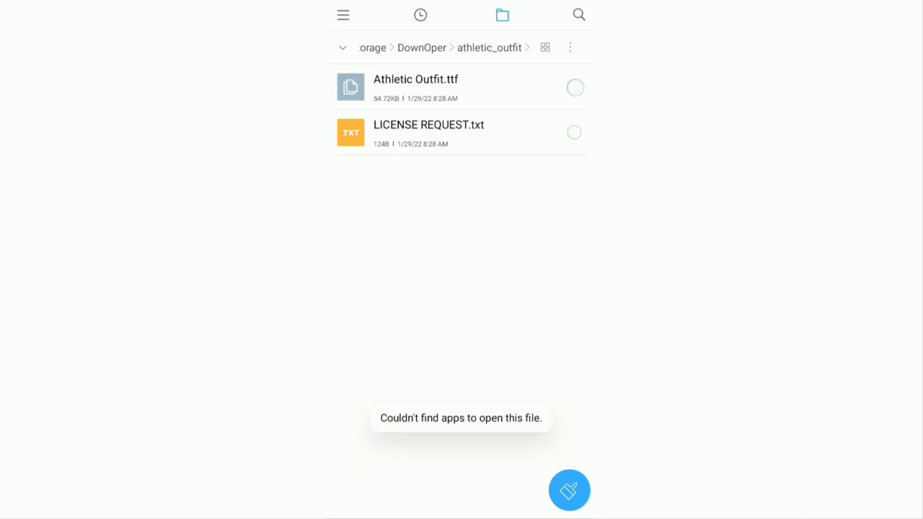
pyautogui.click(574, 87)
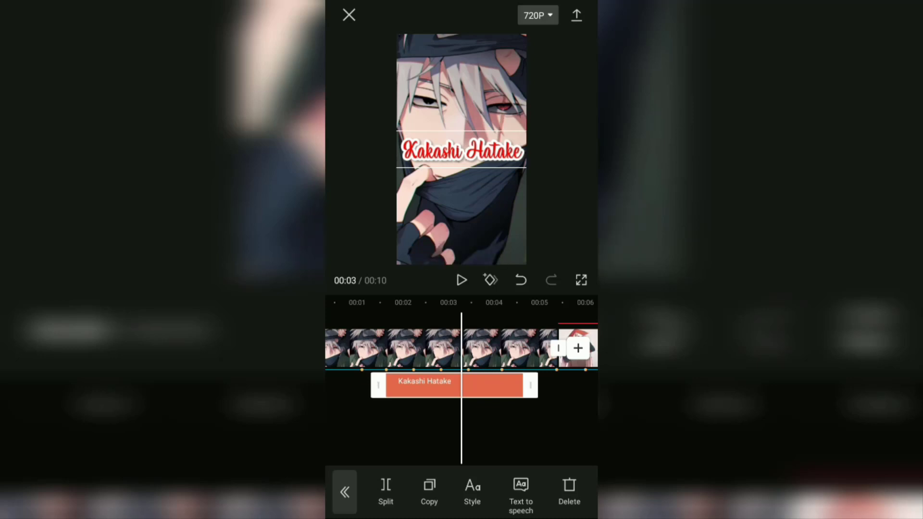
pyautogui.moveTo(553, 438); pyautogui.dragTo(470, 450)
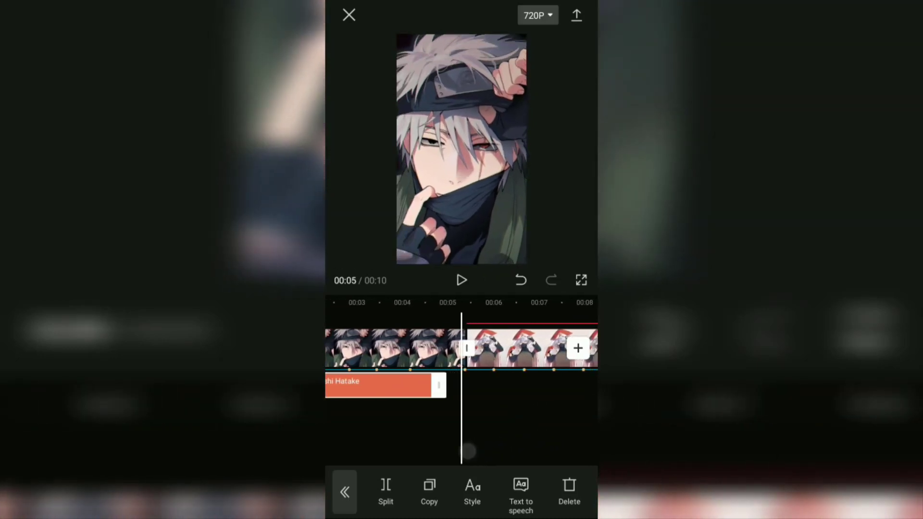
pyautogui.click(502, 430)
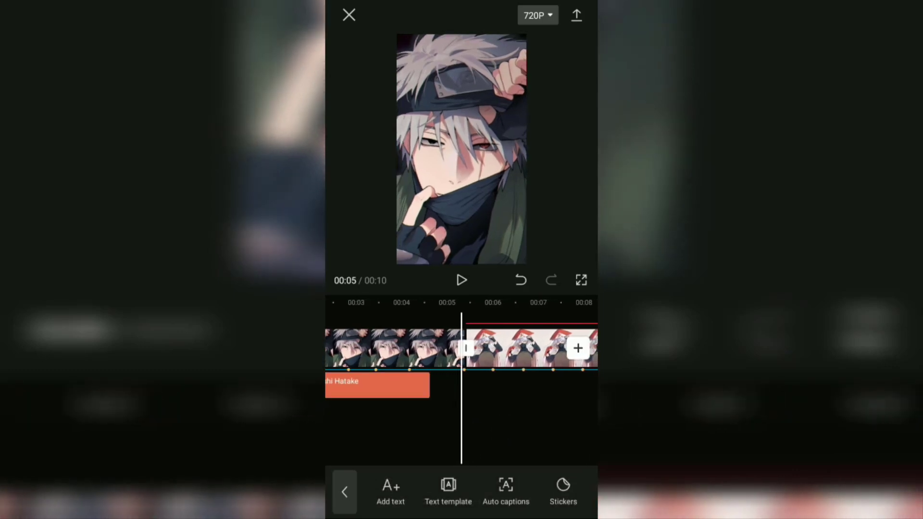
pyautogui.click(390, 491)
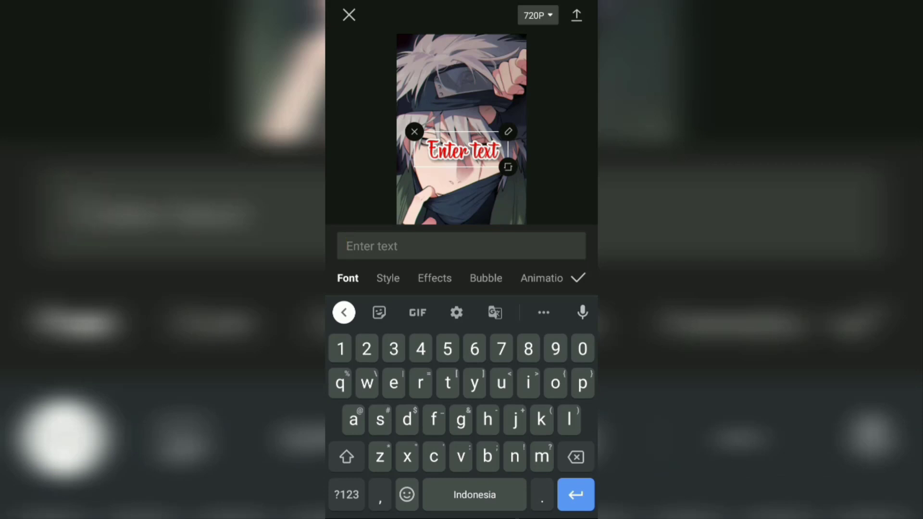
pyautogui.click(347, 277)
pyautogui.moveTo(515, 325)
pyautogui.mouseDown()
pyautogui.moveTo(375, 325)
pyautogui.moveTo(473, 325)
pyautogui.mouseUp()
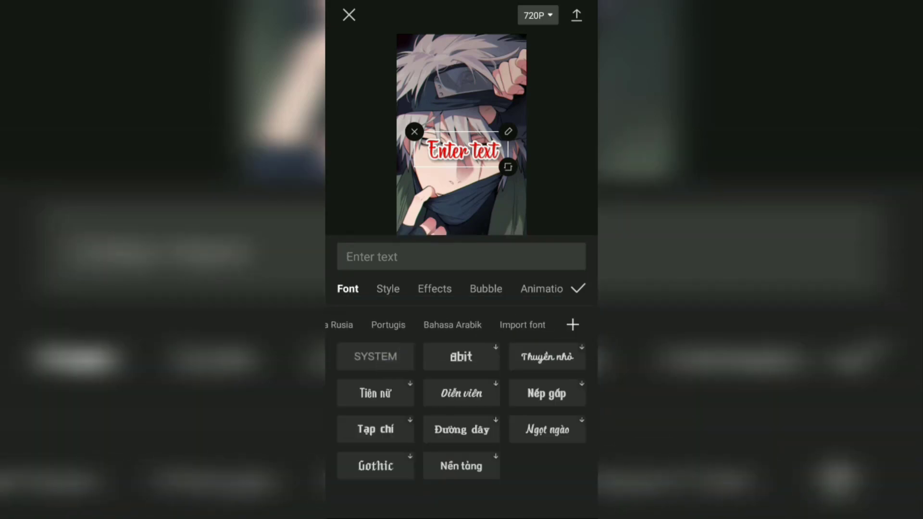
pyautogui.click(523, 325)
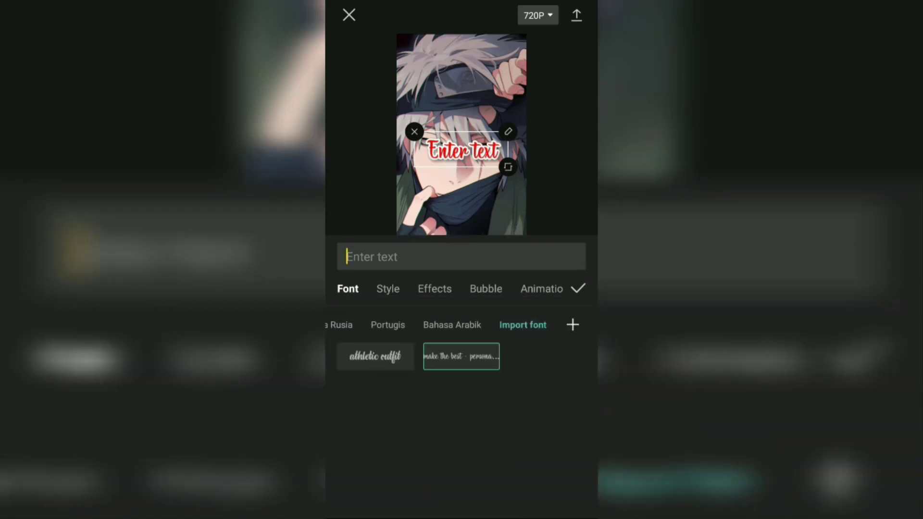
pyautogui.click(375, 356)
pyautogui.click(475, 356)
pyautogui.click(383, 359)
pyautogui.click(473, 355)
pyautogui.click(375, 356)
pyautogui.click(474, 358)
pyautogui.click(381, 360)
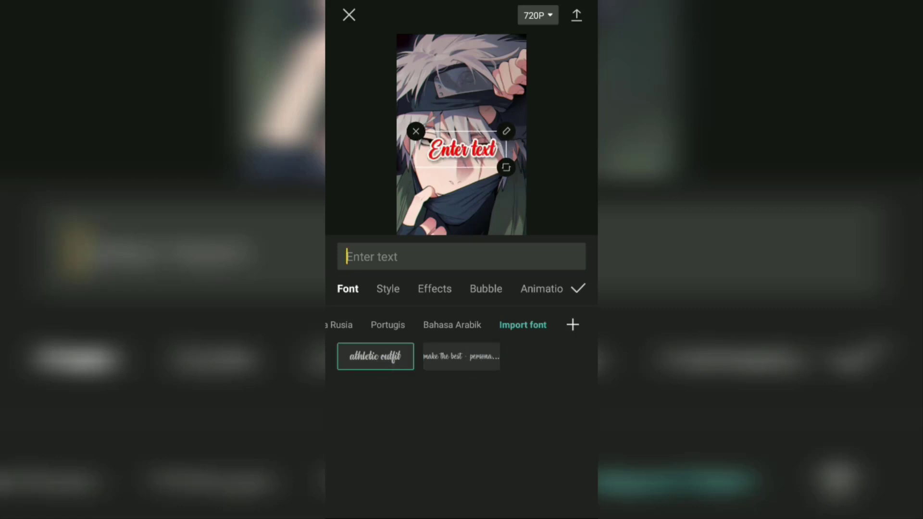
pyautogui.click(579, 289)
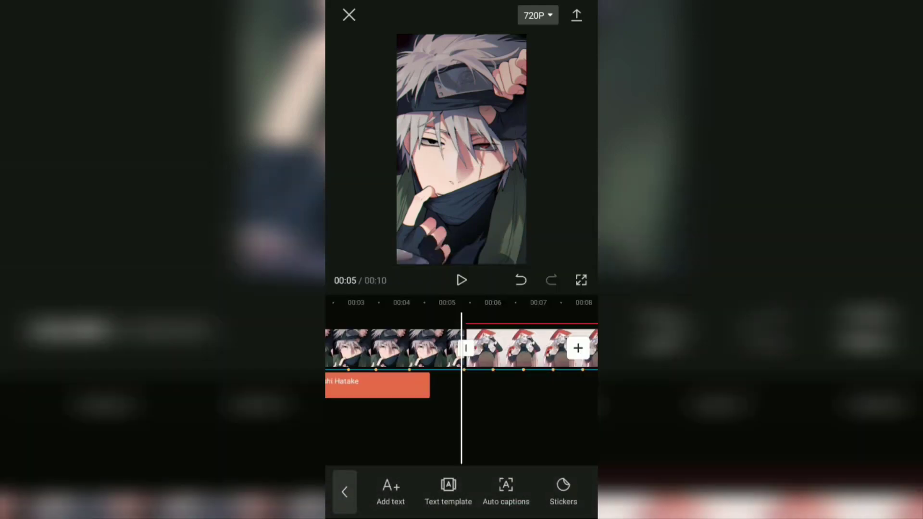
# Add a new empty text layer and bring up the imported fonts list
pyautogui.click(390, 487)
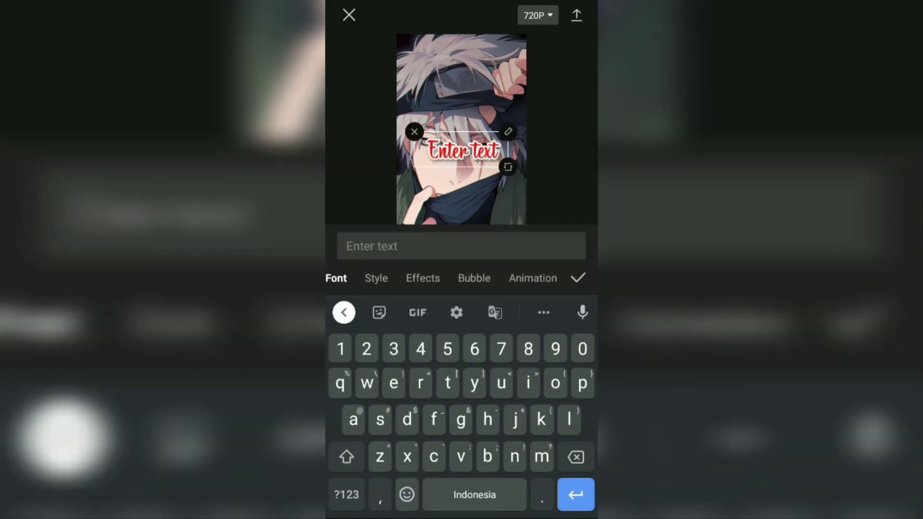
pyautogui.click(336, 278)
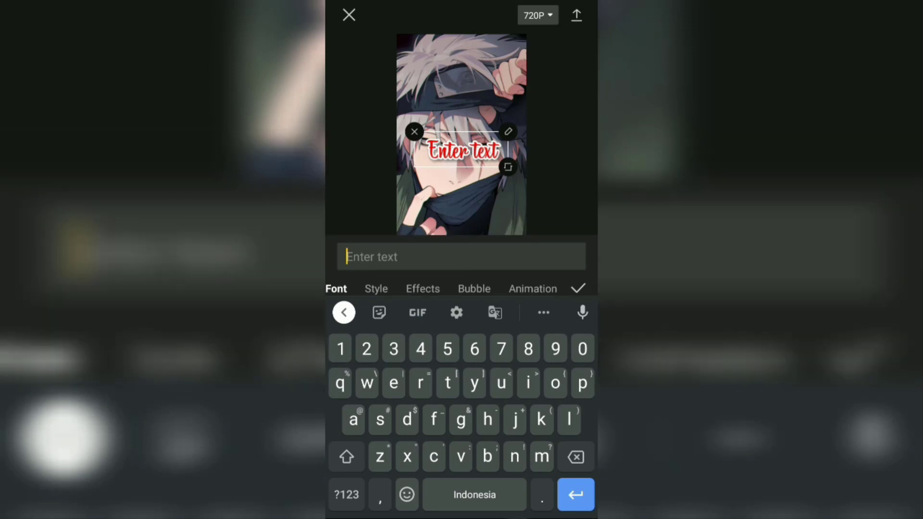
pyautogui.moveTo(506, 325); pyautogui.dragTo(360, 325)
pyautogui.click(523, 325)
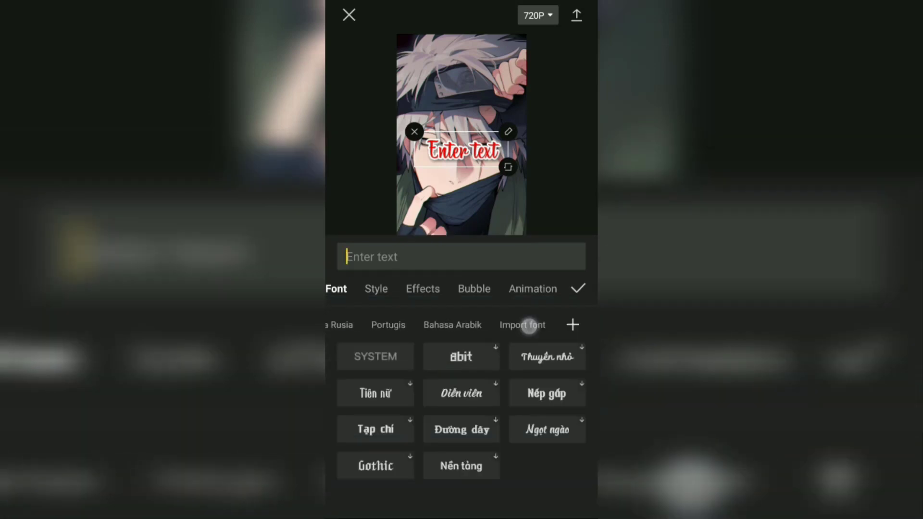